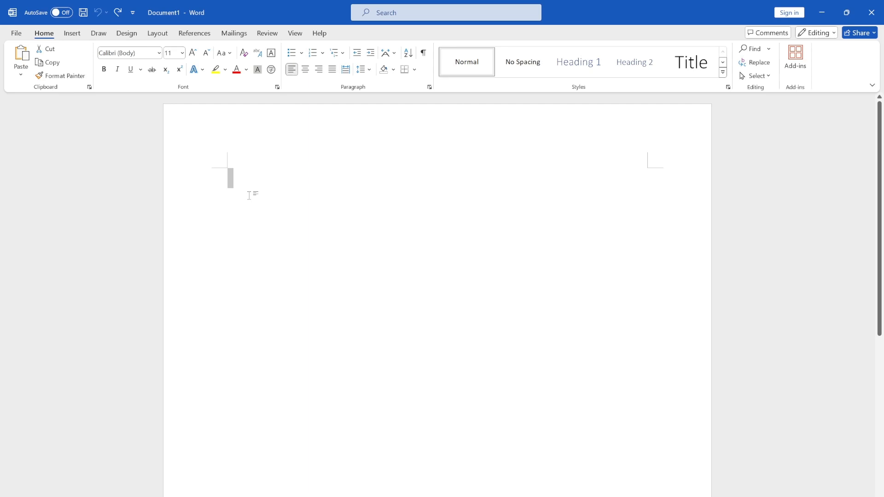
Step: Insert a table with three columns and three rows at the start of the blank document
left_click(71, 33)
left_click(97, 76)
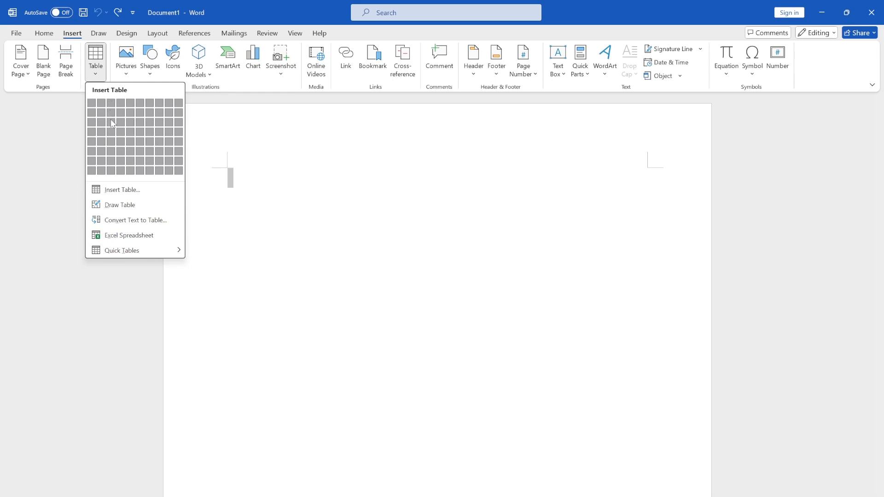
left_click(243, 164)
left_click(243, 169)
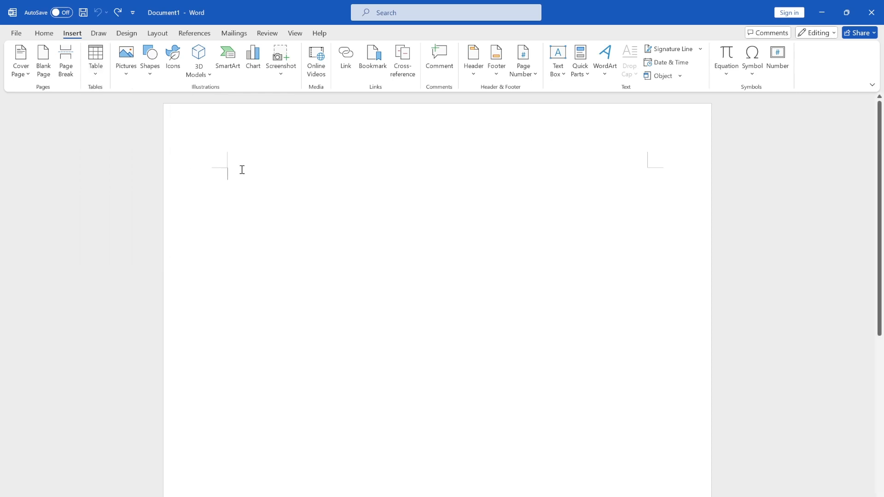
left_click(95, 71)
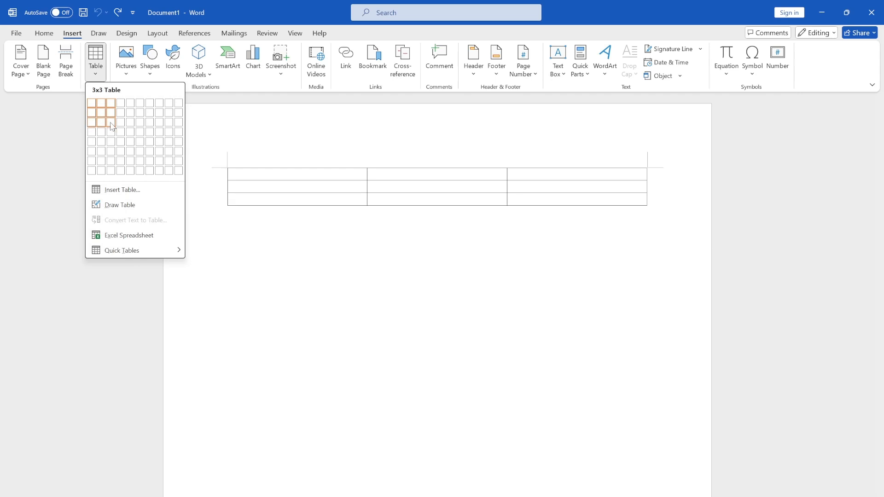
left_click(116, 123)
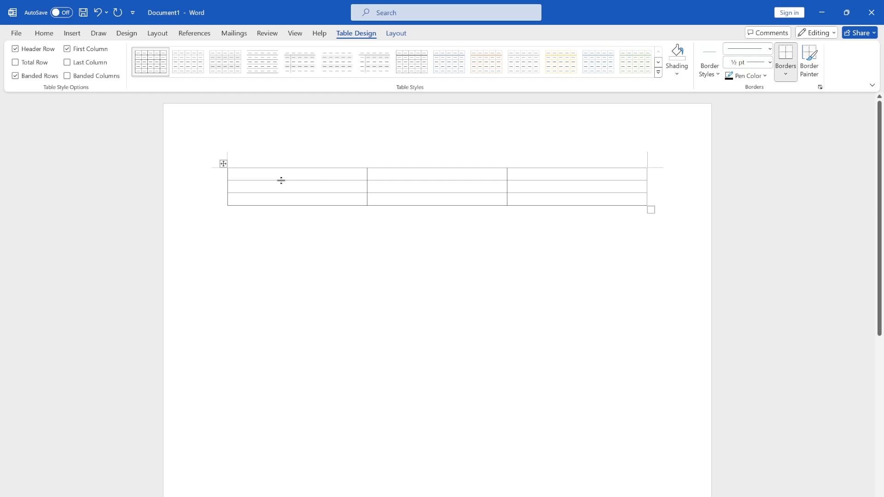
Step: Fill the nine table cells row by row with Data 1 through Data 9
type("Data 1")
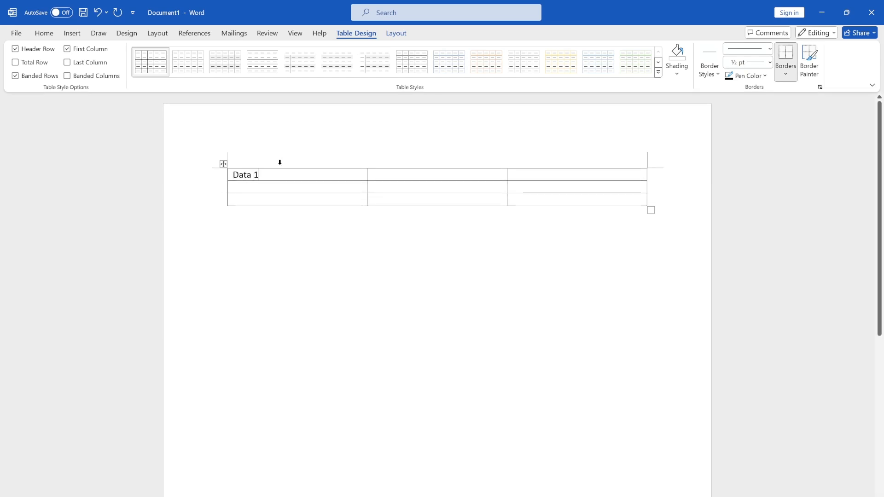
type("\tData 2\tData 3\tData 4\tData 5\tData 6\tData 7\tData 8\tData 9")
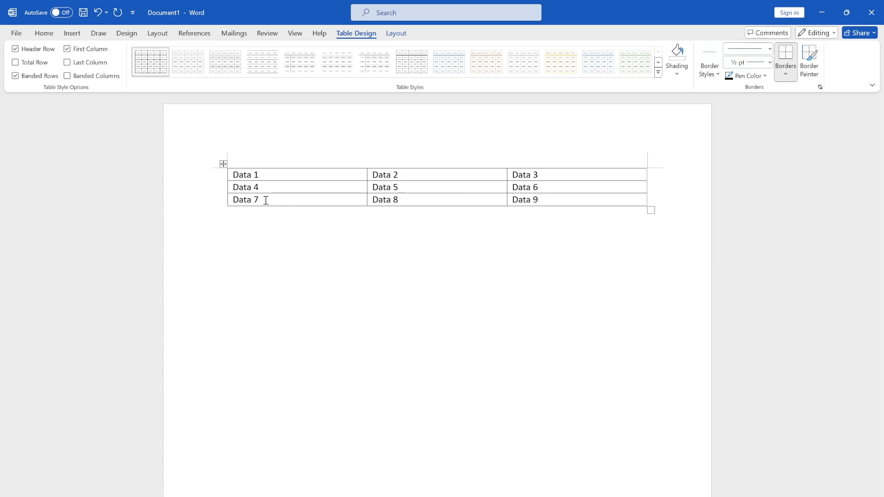
key("shift+Tab")
key("shift+Tab")
key("shift+Tab")
key("Tab")
key("Tab")
key("Tab")
left_click(682, 231)
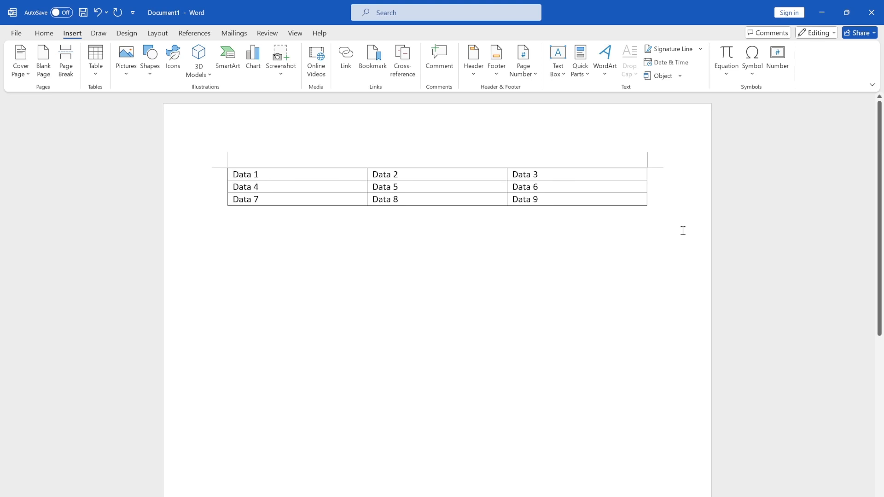
Step: Select all three table rows and insert three empty rows below them
left_click(649, 206)
left_click(766, 215)
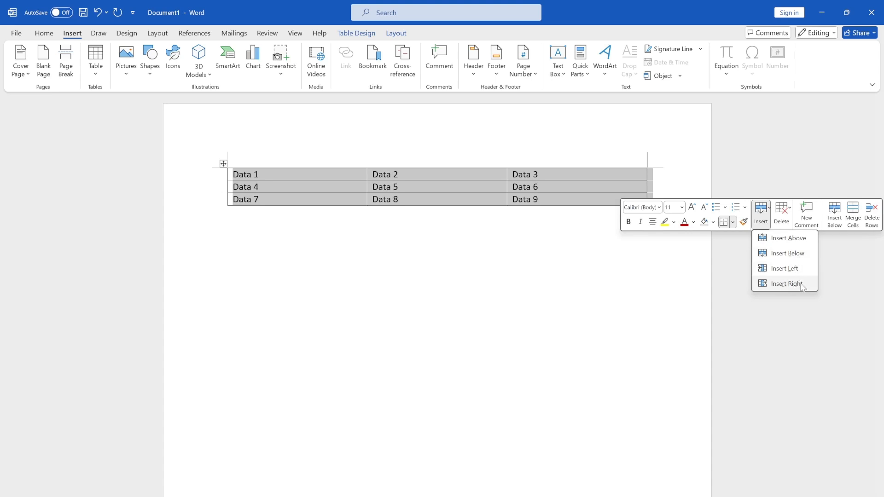
left_click(788, 254)
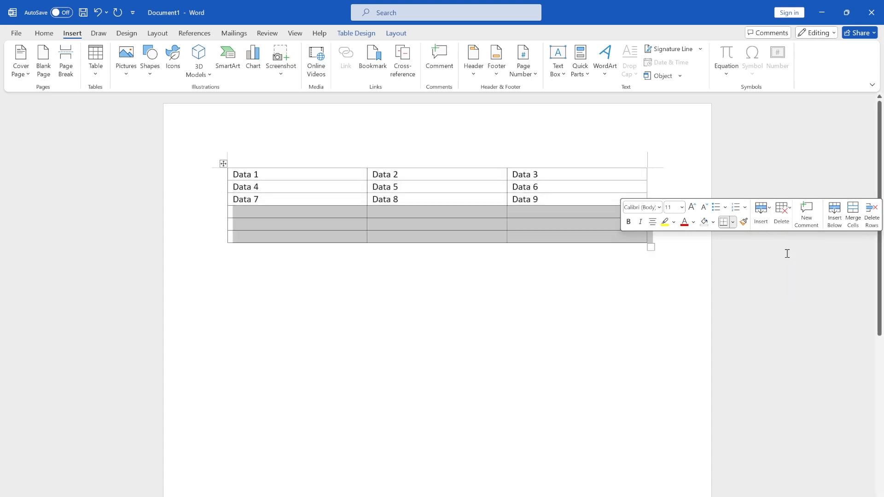
left_click(544, 255)
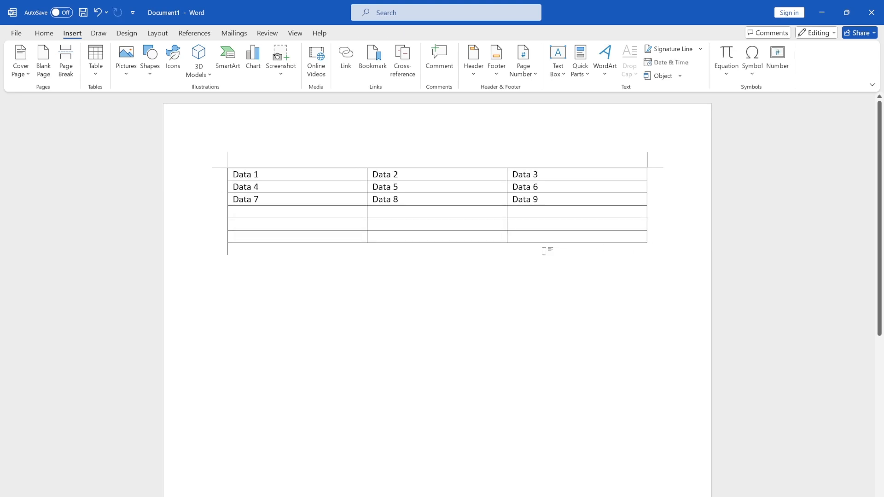
Step: Apply the light grid table style with blue lines and bold header row to the whole table
left_click(295, 33)
left_click(298, 175)
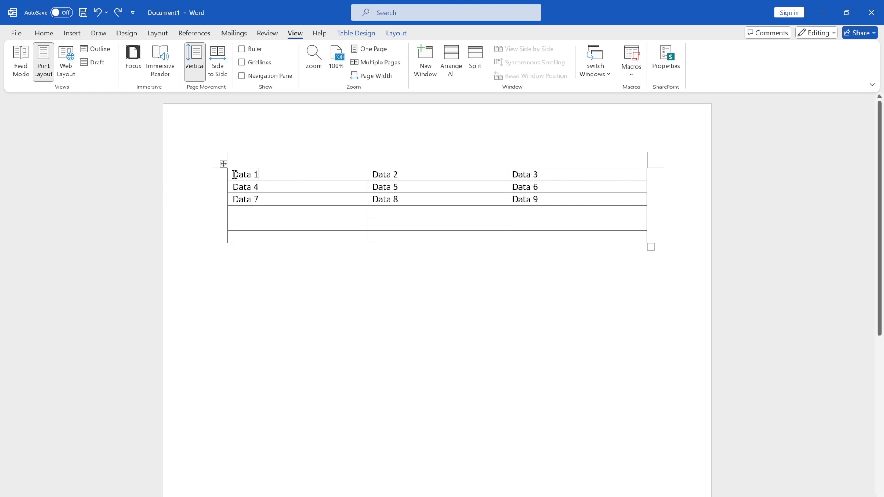
left_click_drag(233, 174, 608, 246)
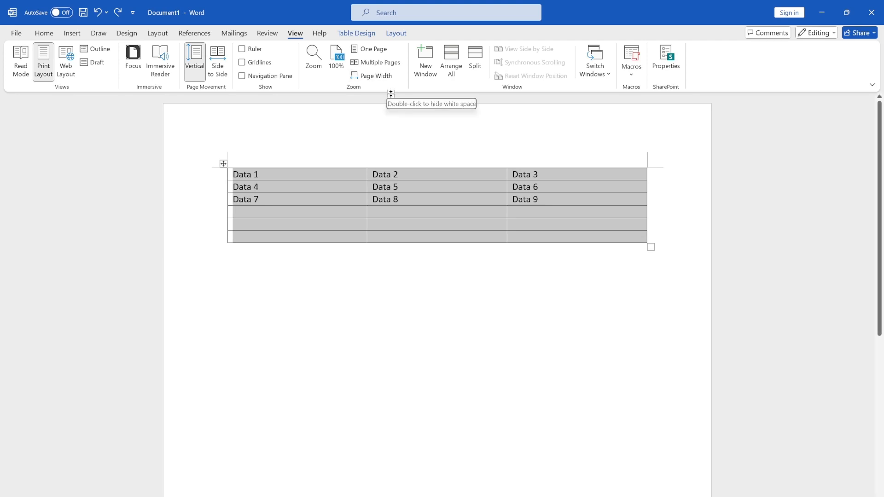
left_click(364, 35)
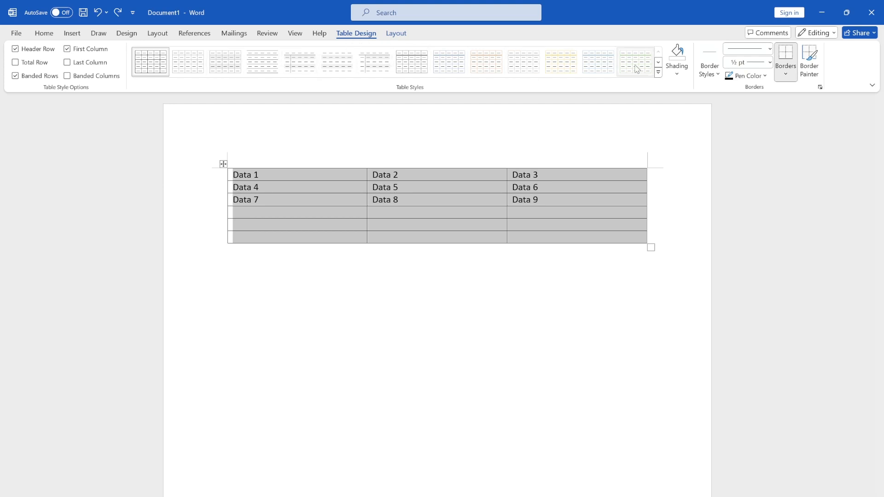
left_click(450, 63)
left_click(490, 285)
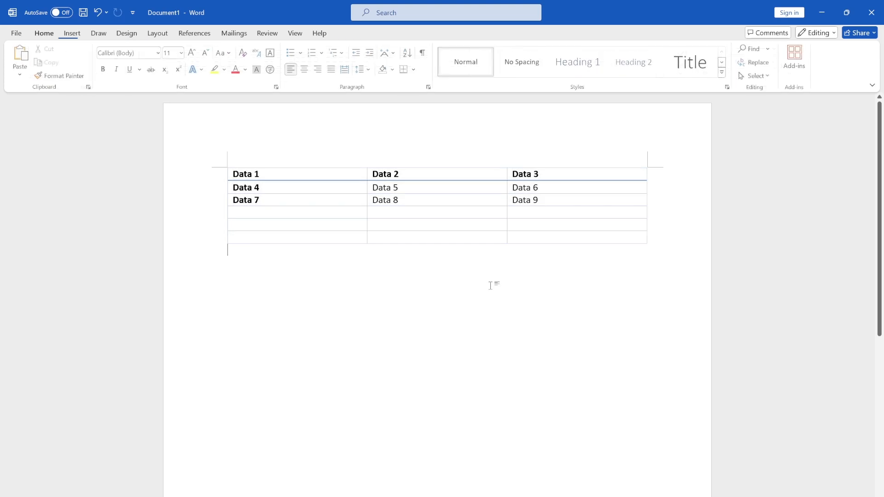
Step: Shade the header row containing Data 1 to Data 3 with a lighter tint of the blue theme color
left_click(235, 225)
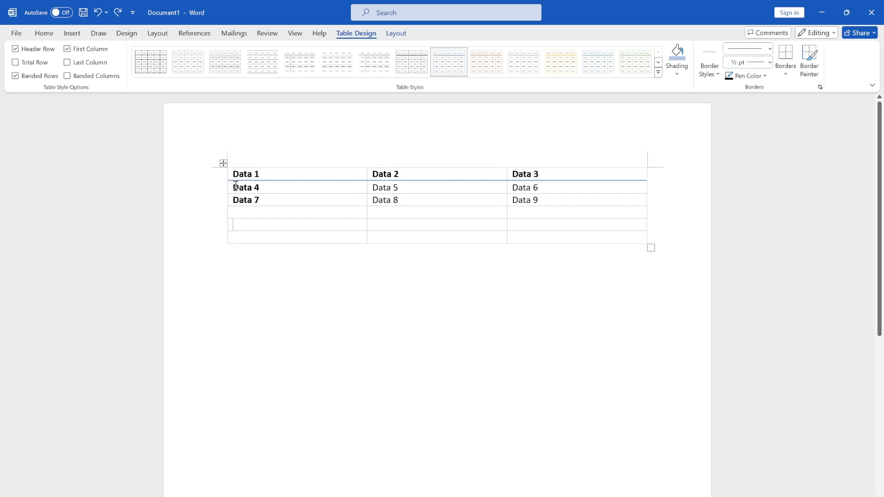
mouse_move(232, 173)
left_mouse_down()
mouse_move(563, 155)
mouse_move(597, 171)
left_mouse_up()
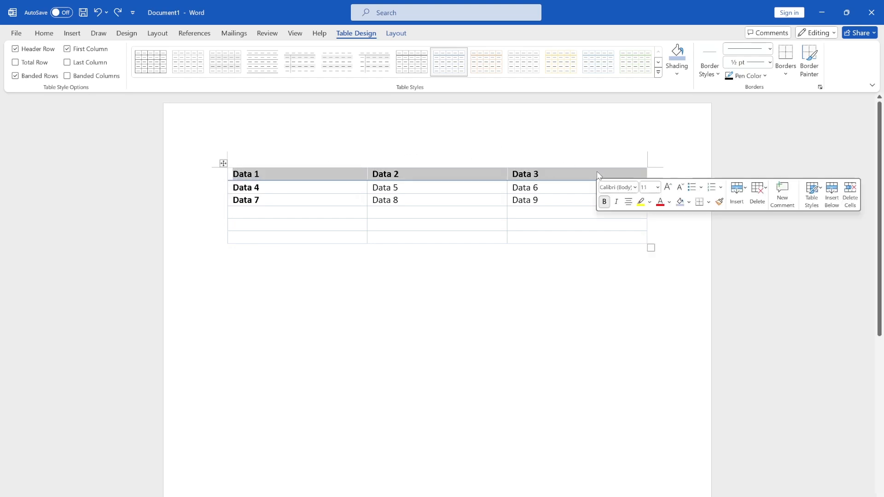
left_click(677, 72)
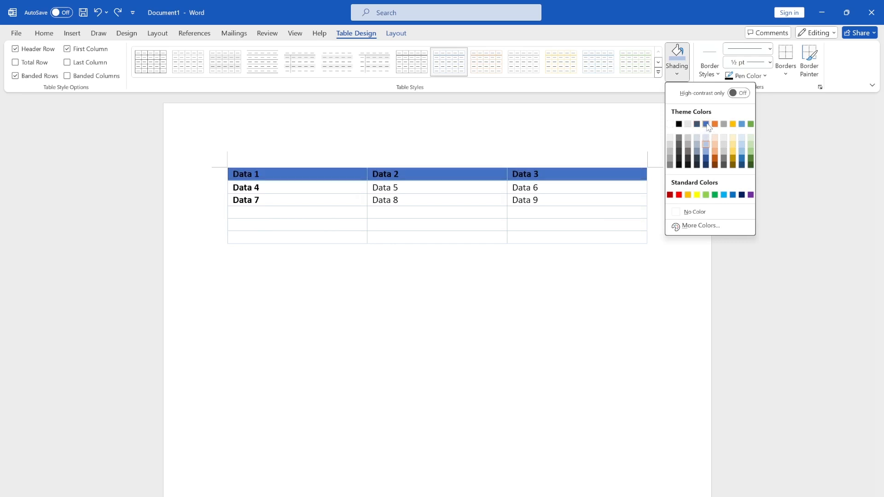
left_click(705, 151)
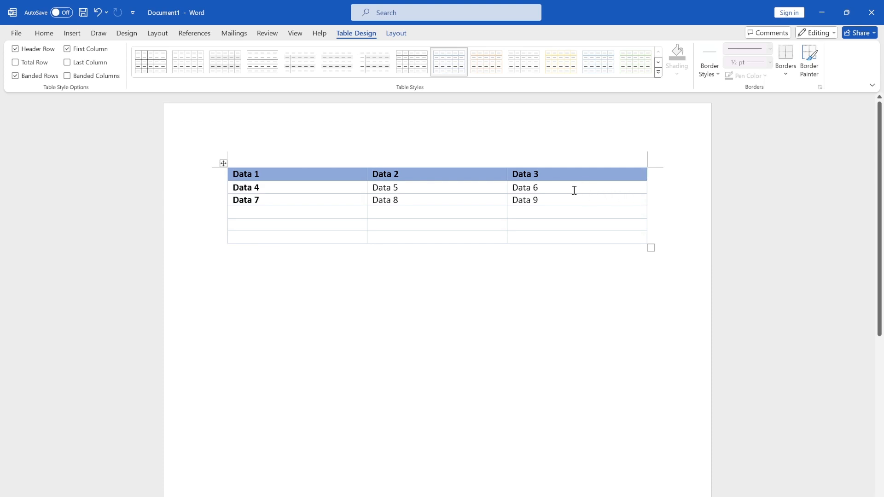
Step: Narrow the table's last column slightly by moving its outer border inward, and try adjusting the last row's lower border
left_click(500, 187)
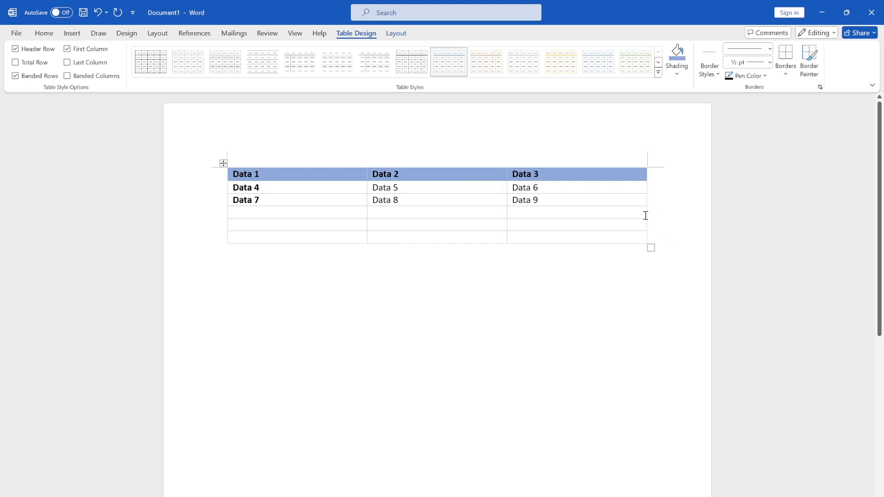
mouse_move(647, 211)
left_mouse_down()
mouse_move(631, 213)
mouse_move(670, 209)
mouse_move(606, 209)
mouse_move(635, 209)
left_mouse_up()
mouse_move(575, 243)
left_mouse_down()
mouse_move(578, 303)
mouse_move(581, 239)
left_mouse_up()
left_click(577, 303)
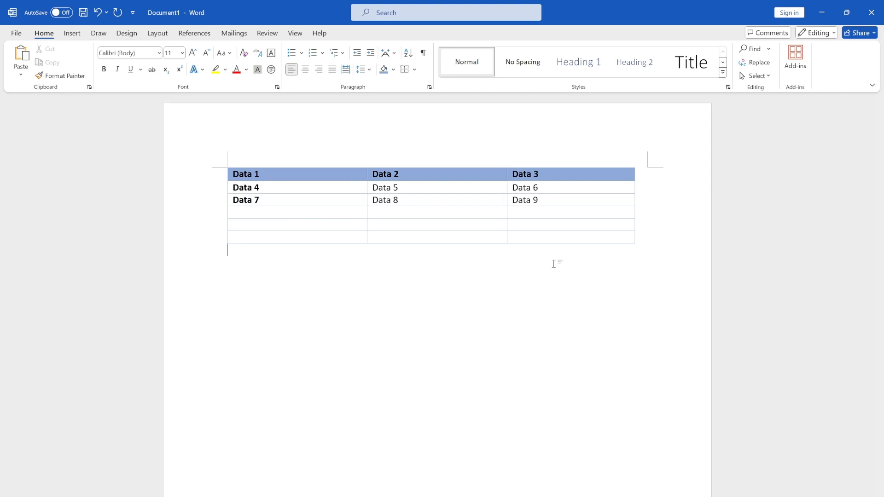
Step: Merge the second and third cells of the table's last row
left_click_drag(491, 238, 554, 241)
right_click(617, 244)
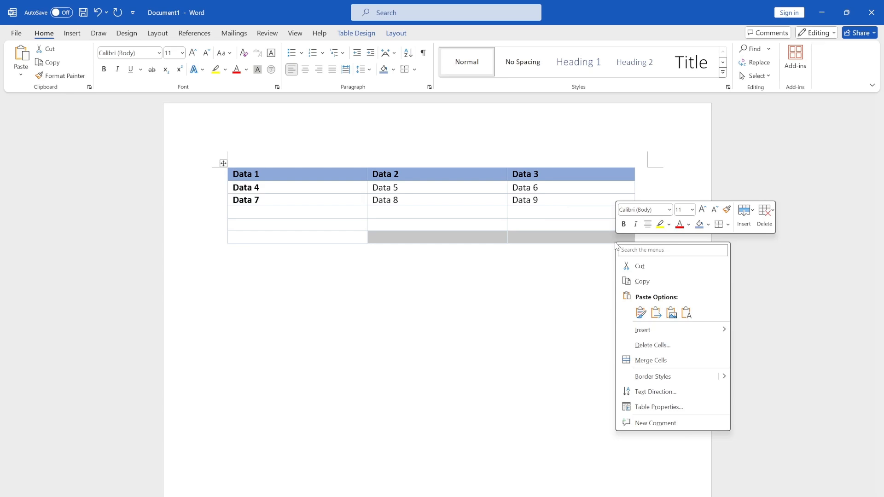
left_click(656, 360)
left_click(579, 307)
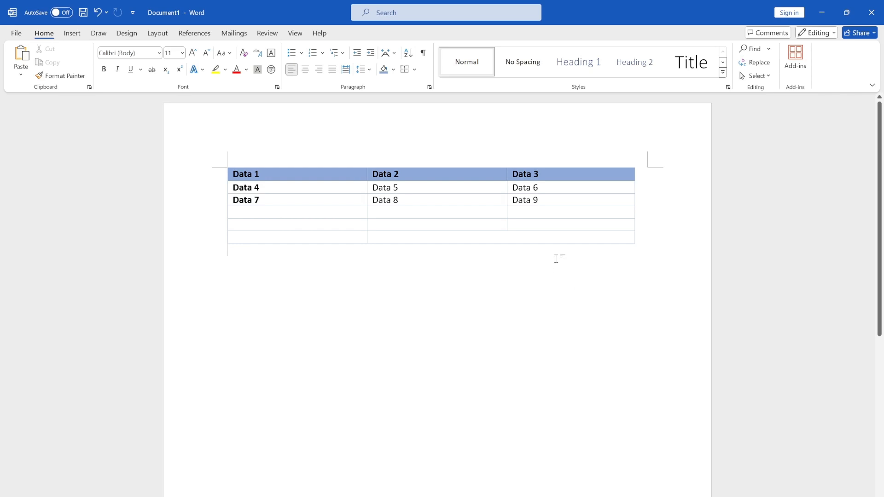
Step: Delete the merged cell in the table's last row, using the Shift cells left option
left_click(513, 237)
right_click(530, 237)
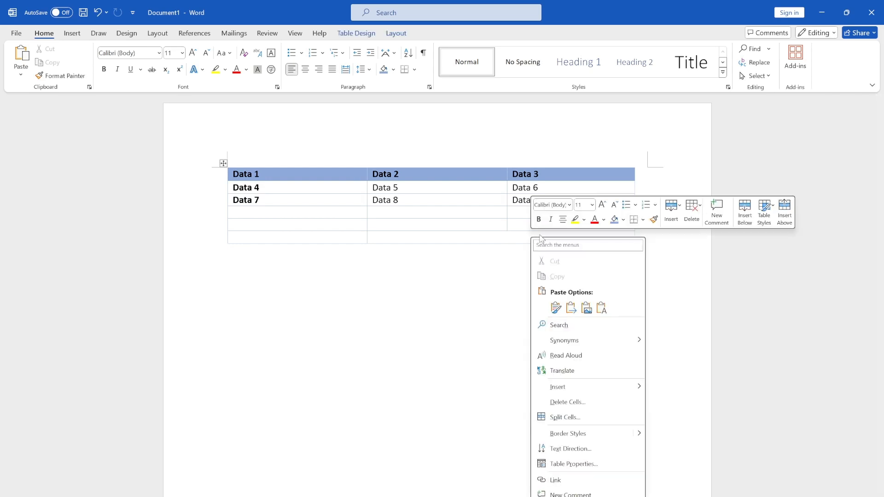
left_click(695, 214)
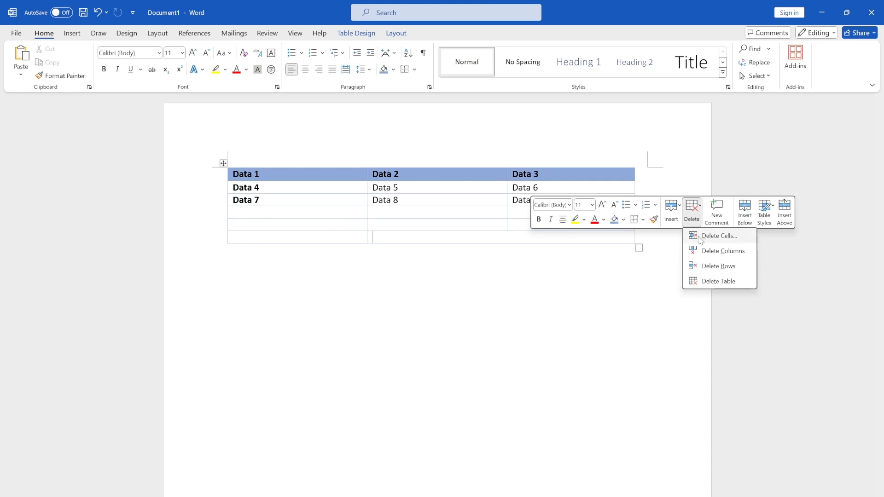
left_click(700, 240)
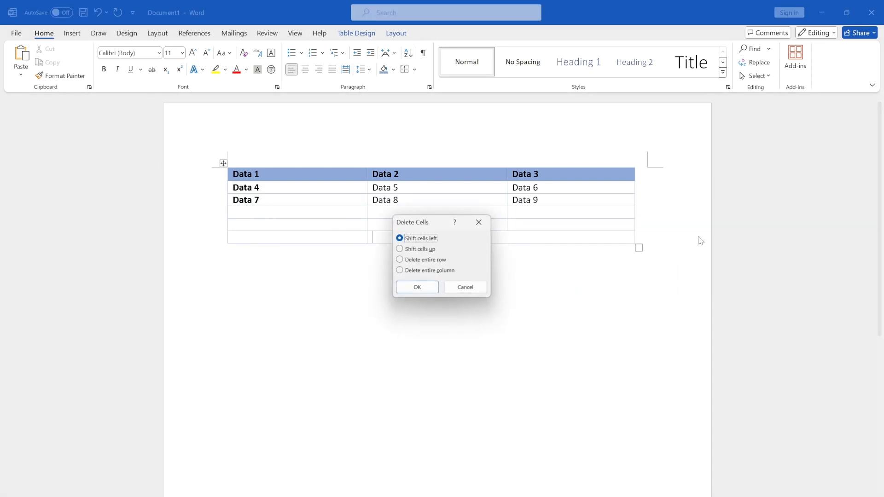
left_click(412, 287)
left_click(482, 263)
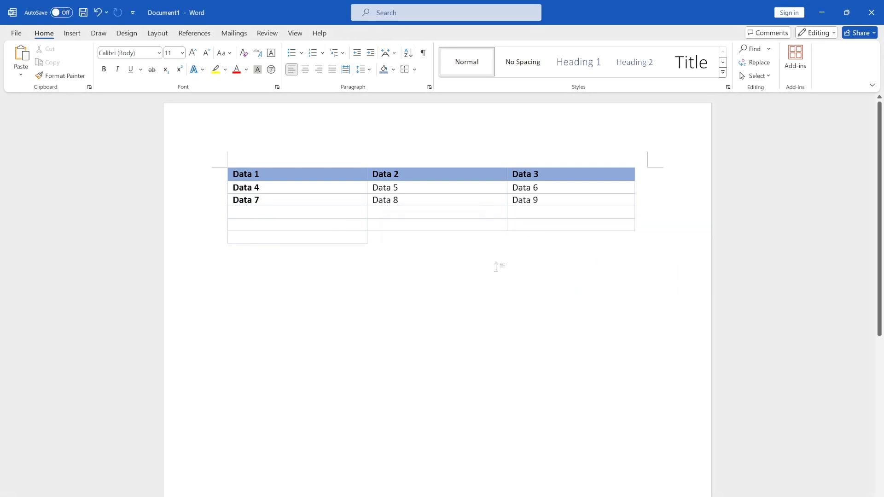